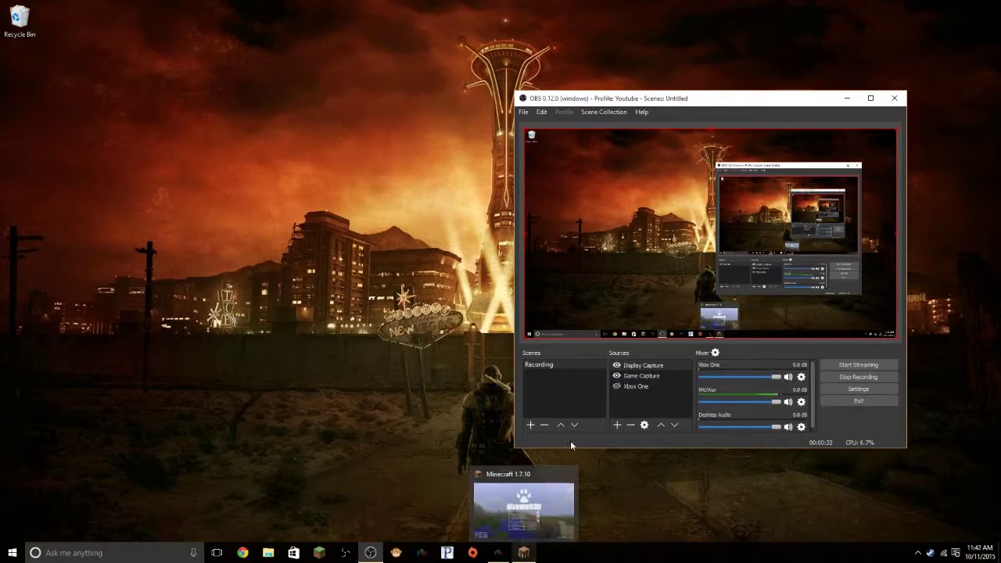
- Switch to Minecraft and open Options > Video Settings from the title menu
{"action": "left_click", "coordinate": [528, 553]}
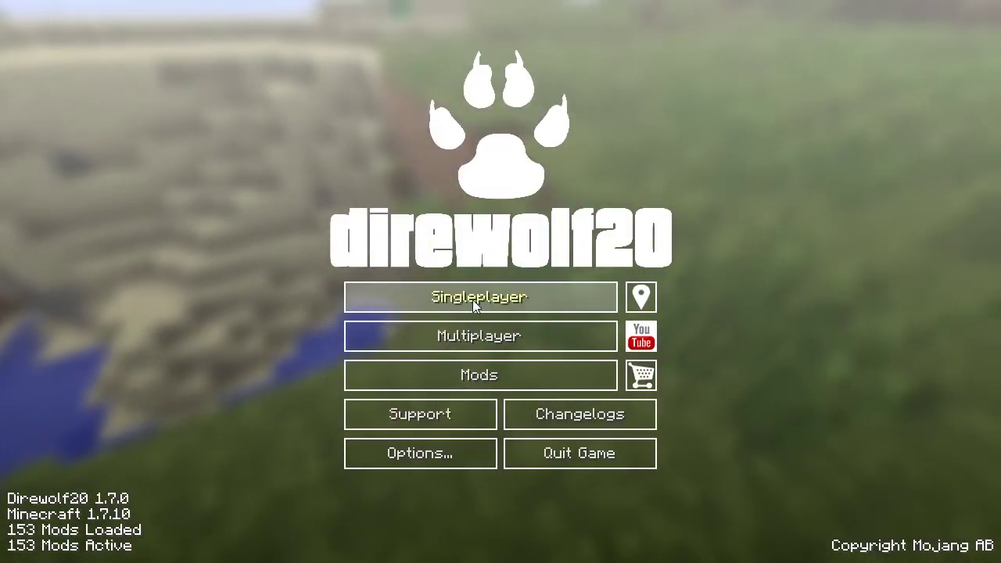
{"action": "left_click", "coordinate": [445, 452]}
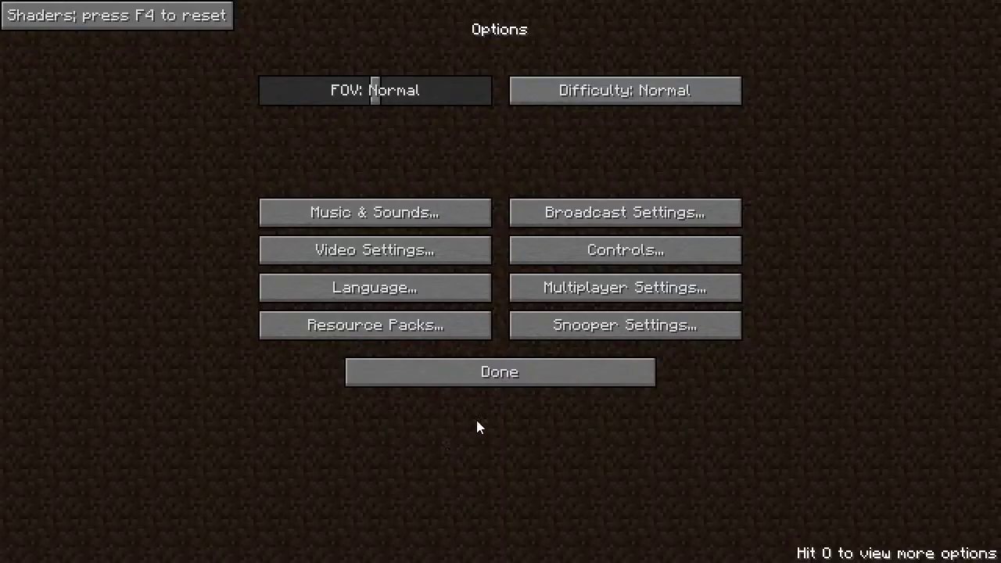
{"action": "left_click", "coordinate": [428, 258]}
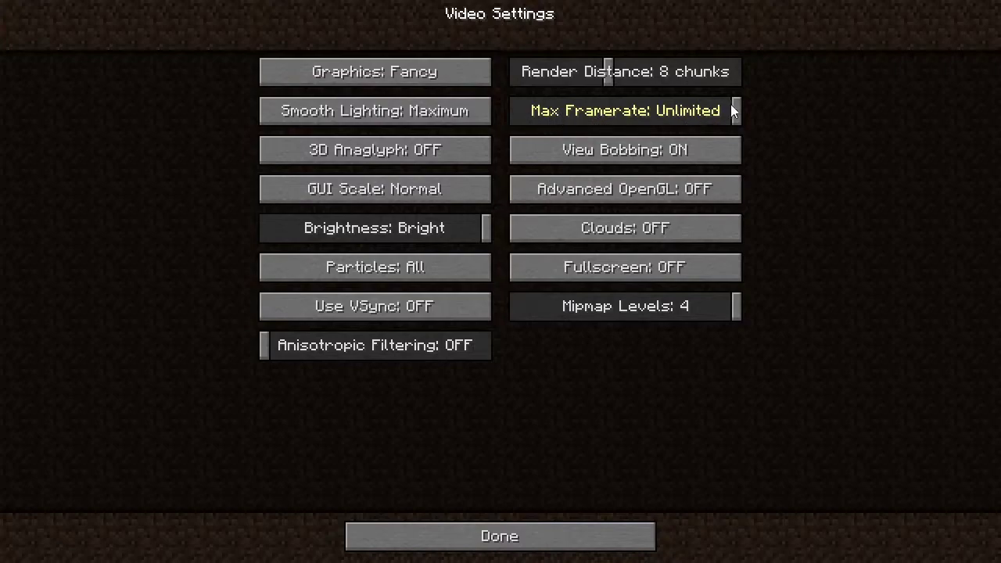
- Return Max Framerate to Unlimited, exit to the title menu, and view the desktop beside OBS
{"action": "left_click_drag", "start_coordinate": [698, 112], "coordinate": [755, 111]}
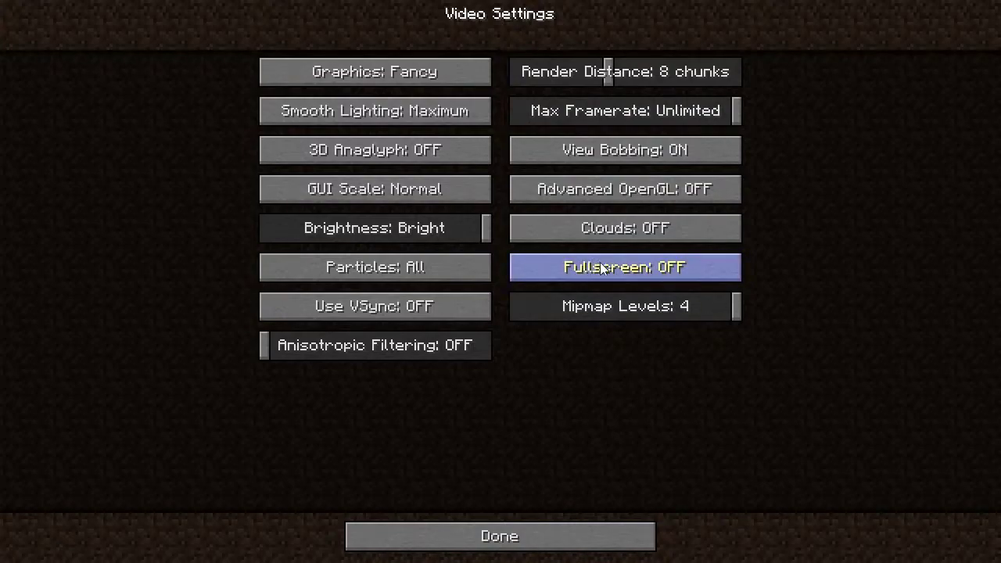
{"action": "left_click", "coordinate": [536, 540]}
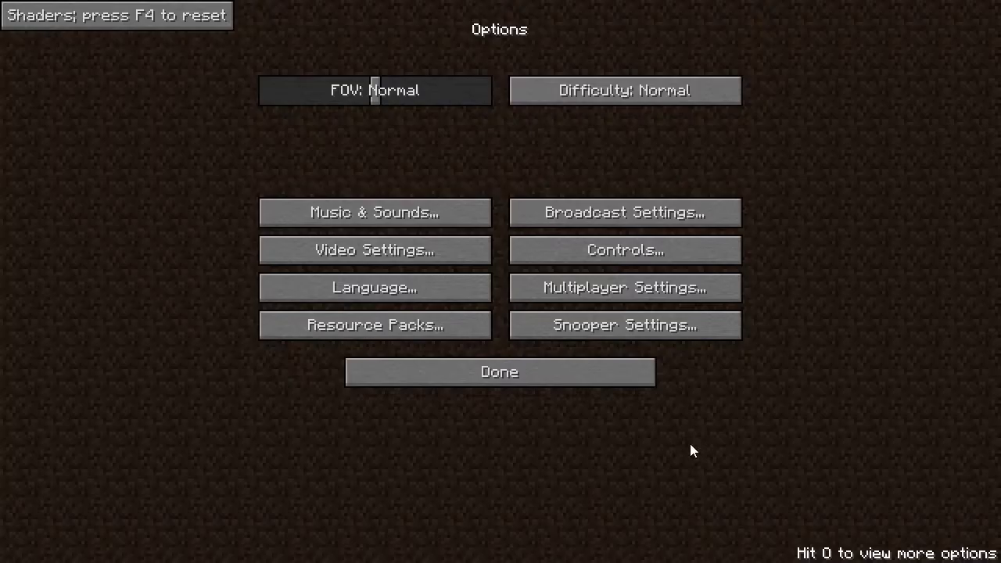
{"action": "left_click", "coordinate": [639, 379]}
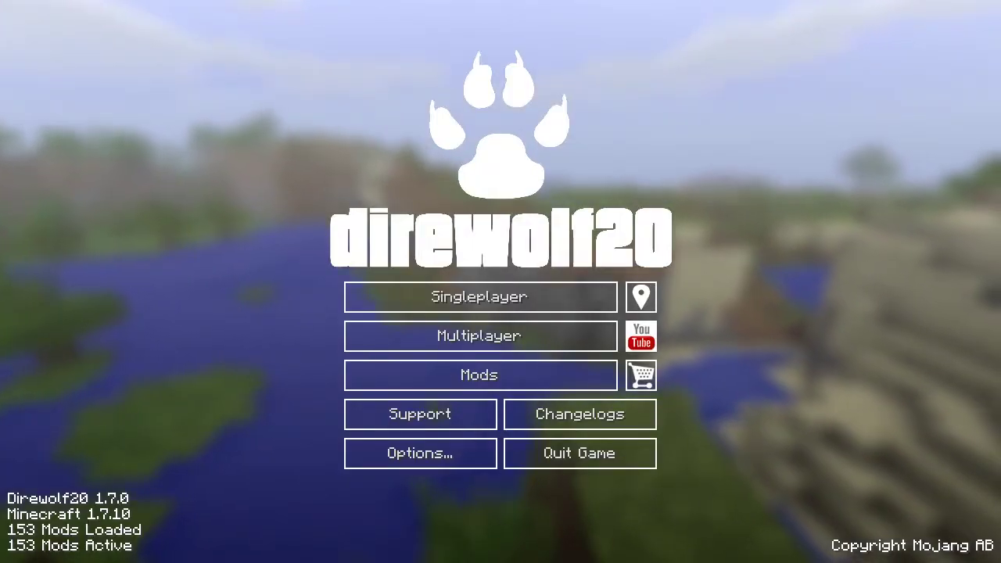
{"action": "left_click", "coordinate": [619, 366]}
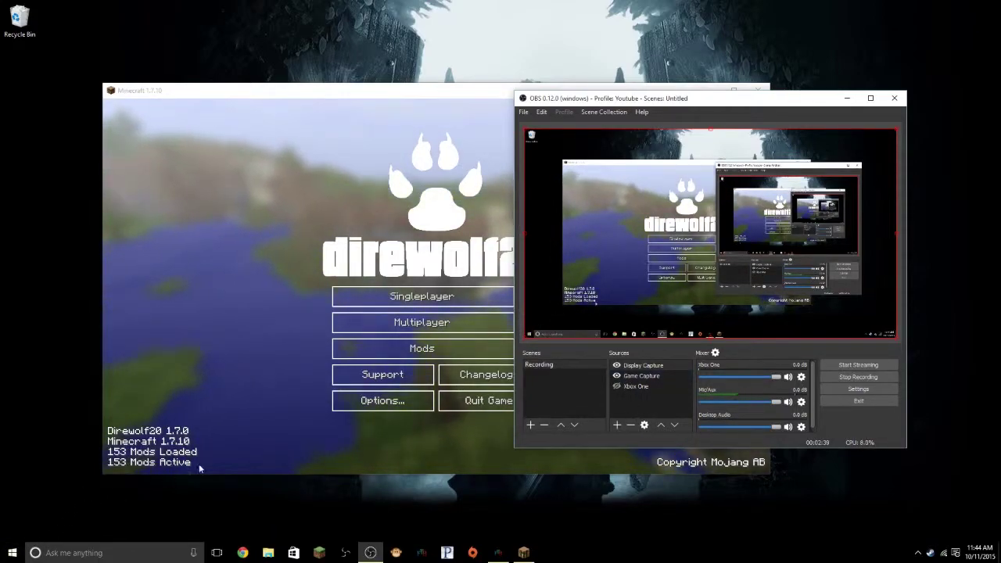
- Open options.txt from %appdata%\.minecraft in Notepad++ via Edit with Notepad++
{"action": "key", "text": "super+r"}
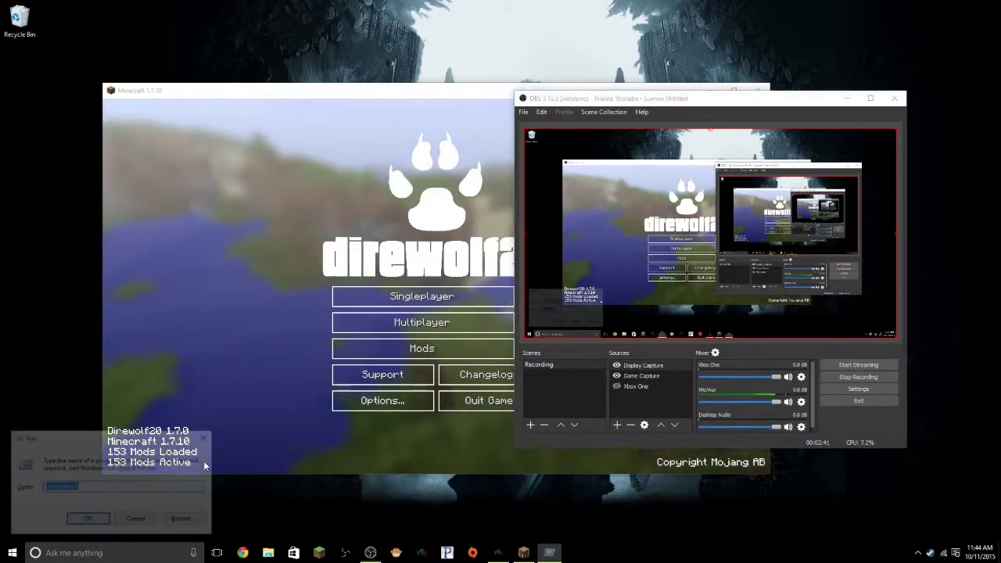
{"action": "left_click", "coordinate": [89, 518]}
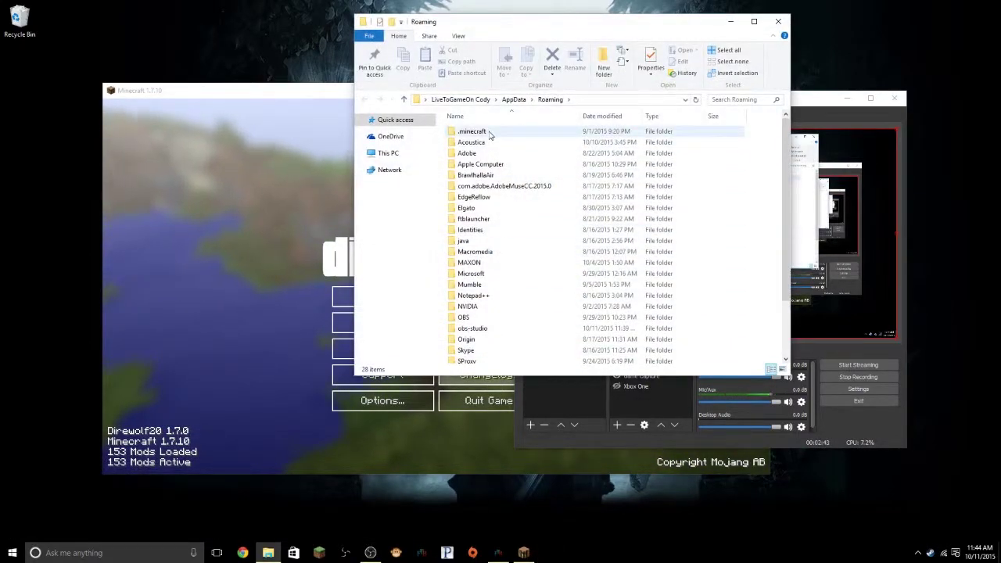
{"action": "double_click", "coordinate": [488, 134]}
{"action": "left_click", "coordinate": [481, 254]}
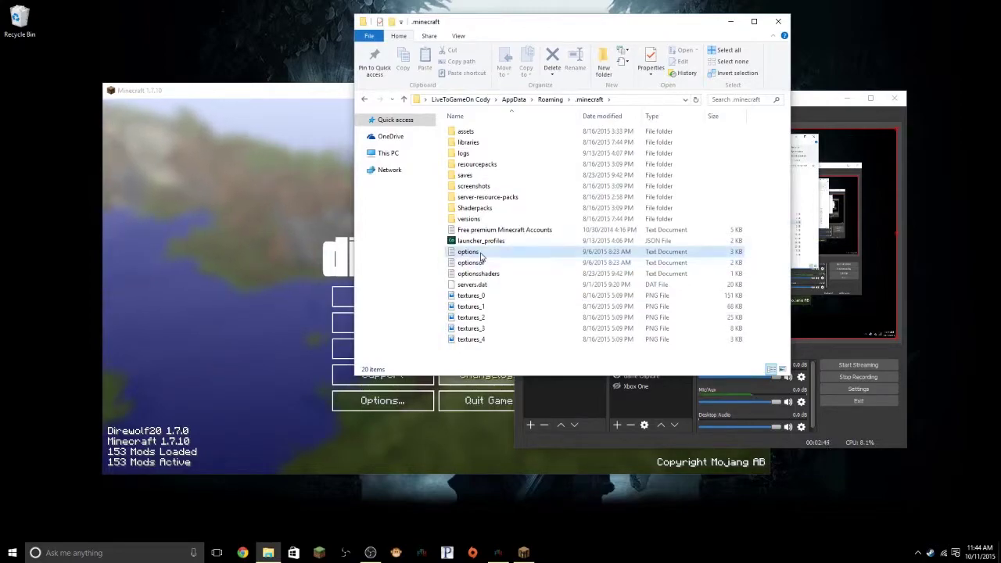
{"action": "right_click", "coordinate": [481, 255]}
{"action": "left_click", "coordinate": [519, 326]}
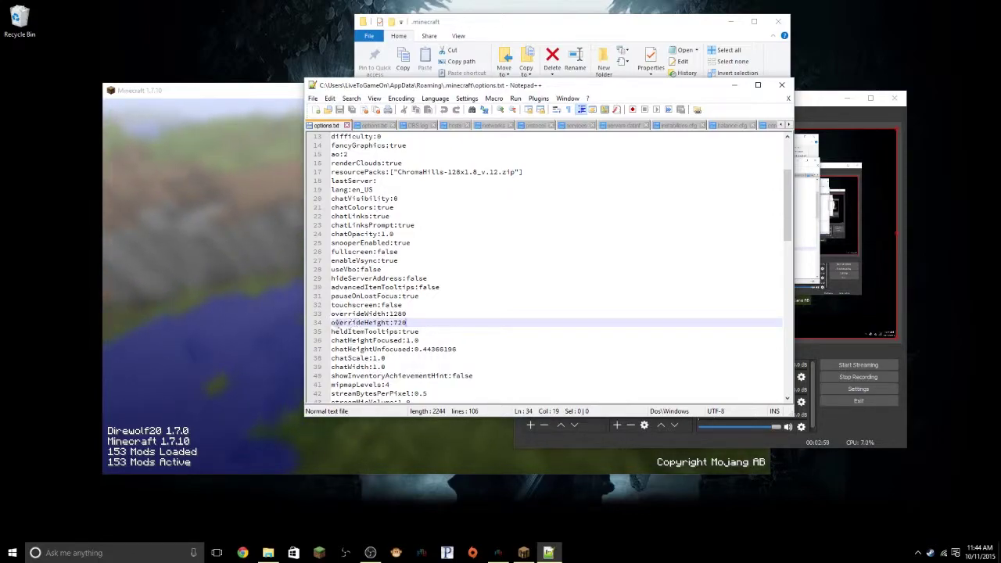
- Check overrideWidth 1280 and overrideHeight 720 in options.txt, then close Notepad++ unchanged
{"action": "left_click", "coordinate": [389, 313]}
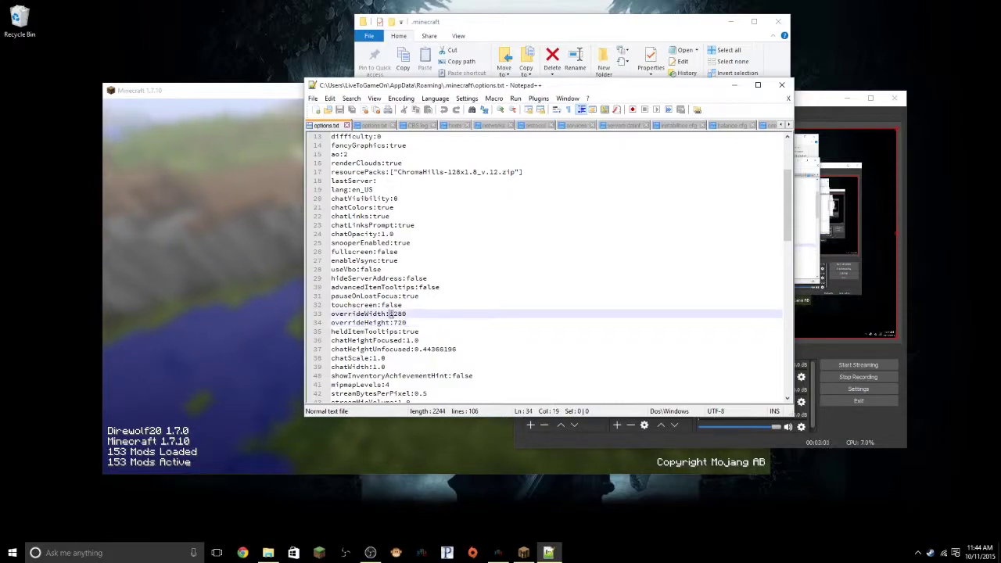
{"action": "double_click", "coordinate": [390, 314]}
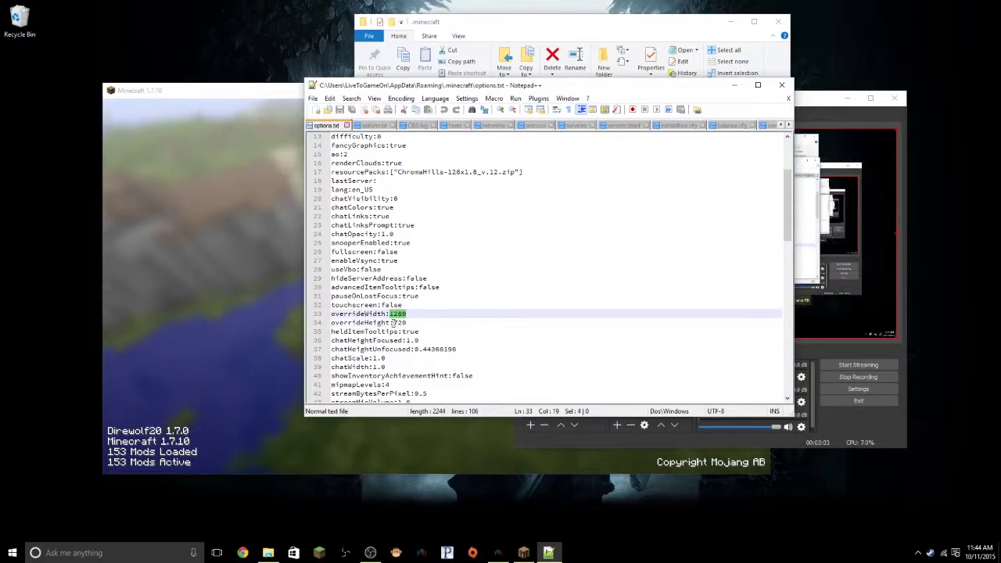
{"action": "left_click", "coordinate": [406, 322]}
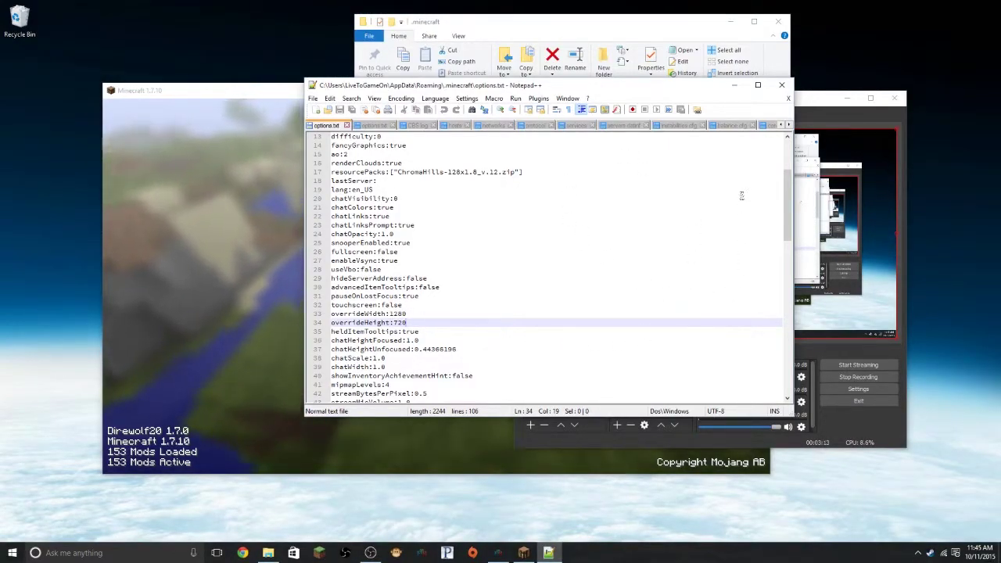
{"action": "left_click", "coordinate": [782, 84]}
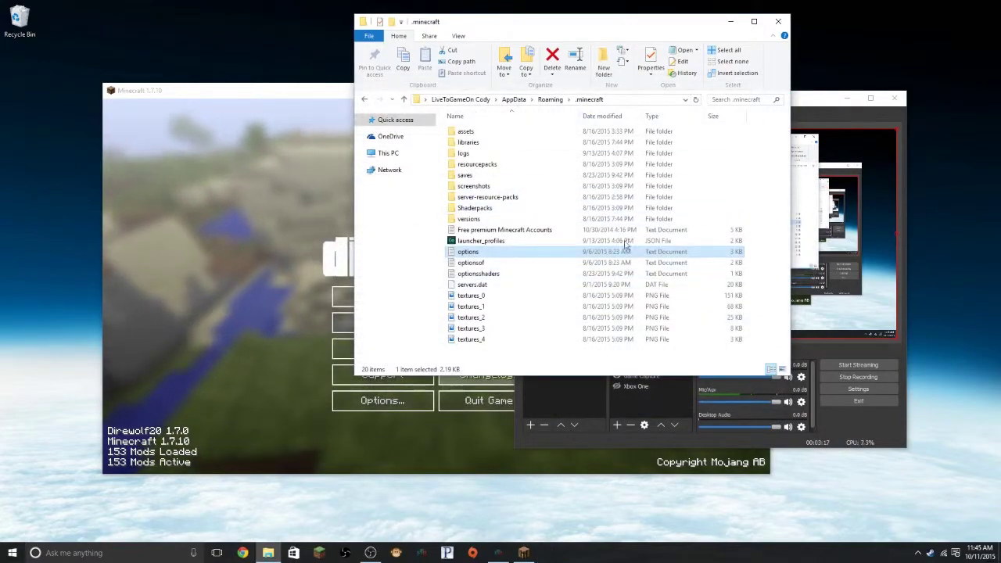
- Close the .minecraft folder and open OBS Settings to the Video page
{"action": "left_click", "coordinate": [778, 21]}
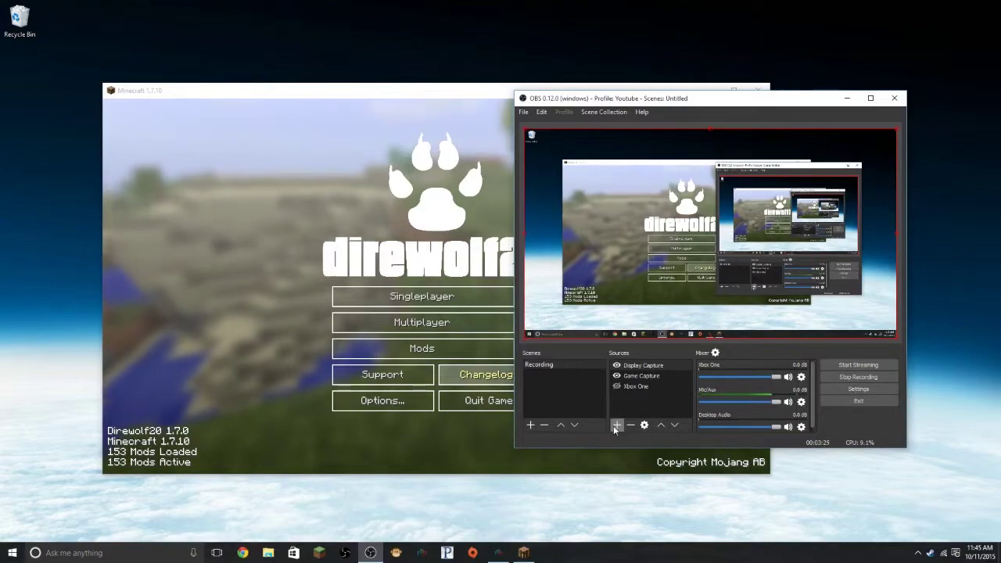
{"action": "left_click", "coordinate": [849, 389]}
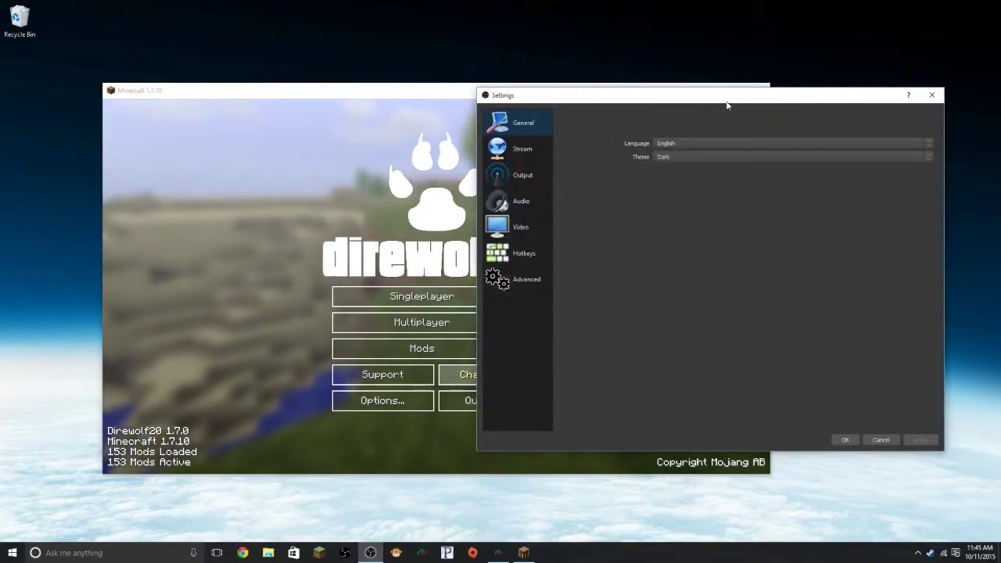
{"action": "left_click_drag", "start_coordinate": [727, 104], "coordinate": [481, 100]}
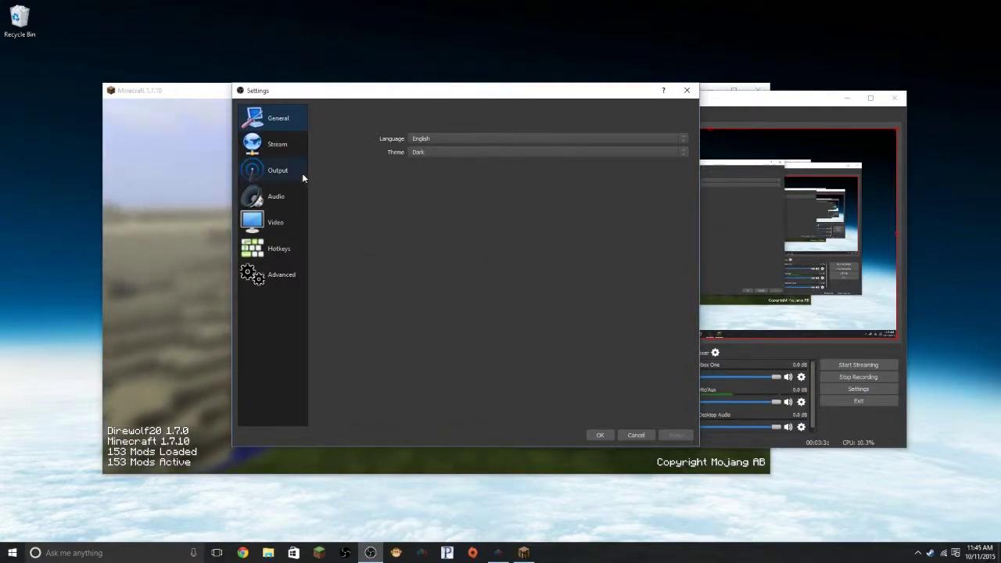
{"action": "left_click", "coordinate": [287, 212]}
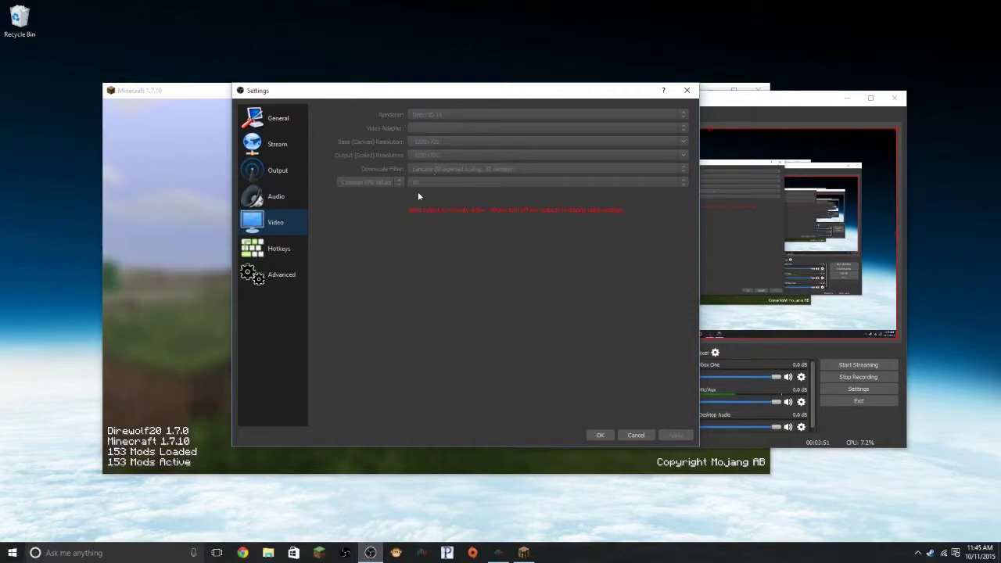
- Review the Output Recording (CRF 15, veryfast) and Audio settings, then confirm with OK
{"action": "left_click", "coordinate": [272, 174]}
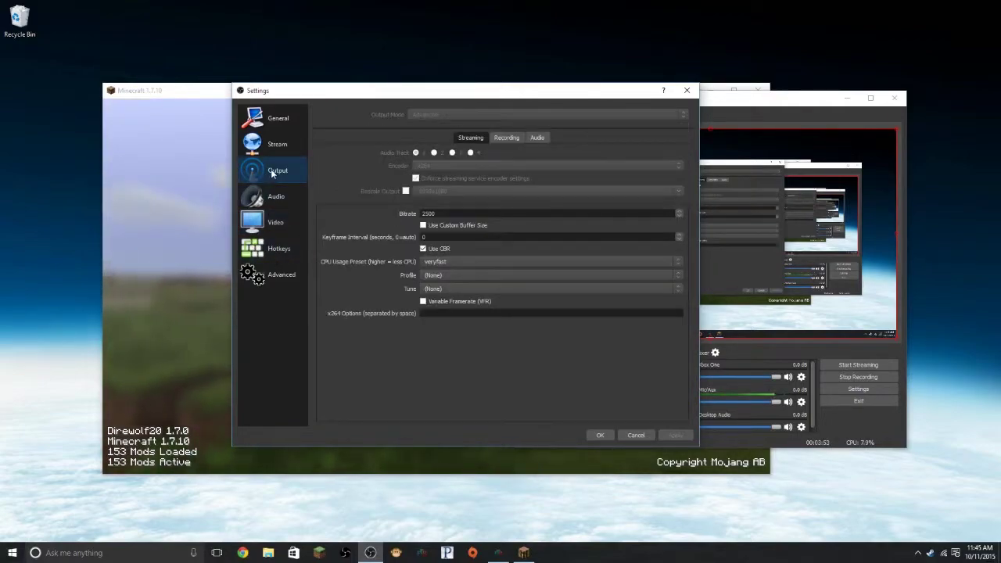
{"action": "left_click", "coordinate": [504, 138]}
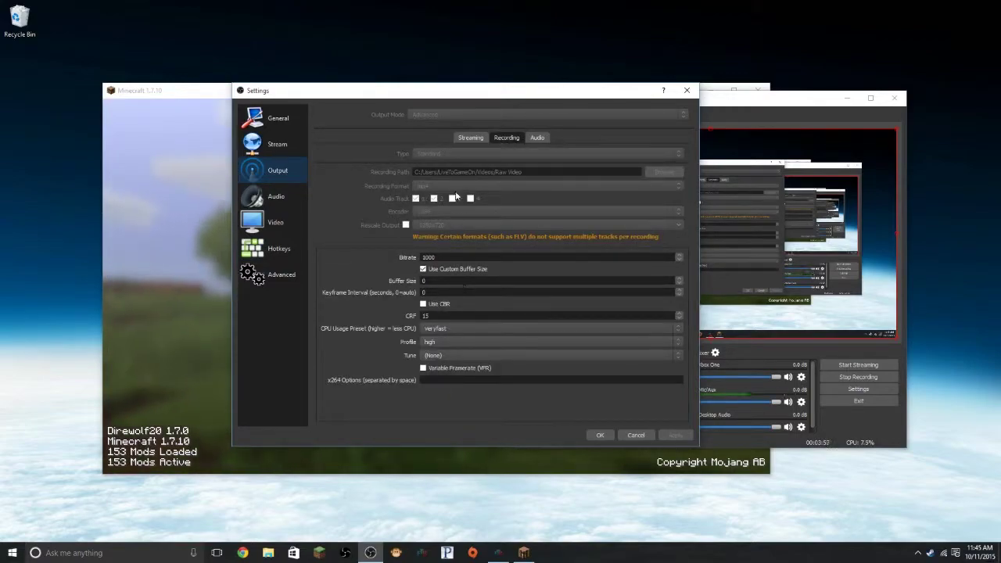
{"action": "left_click", "coordinate": [537, 138]}
{"action": "left_click", "coordinate": [507, 137]}
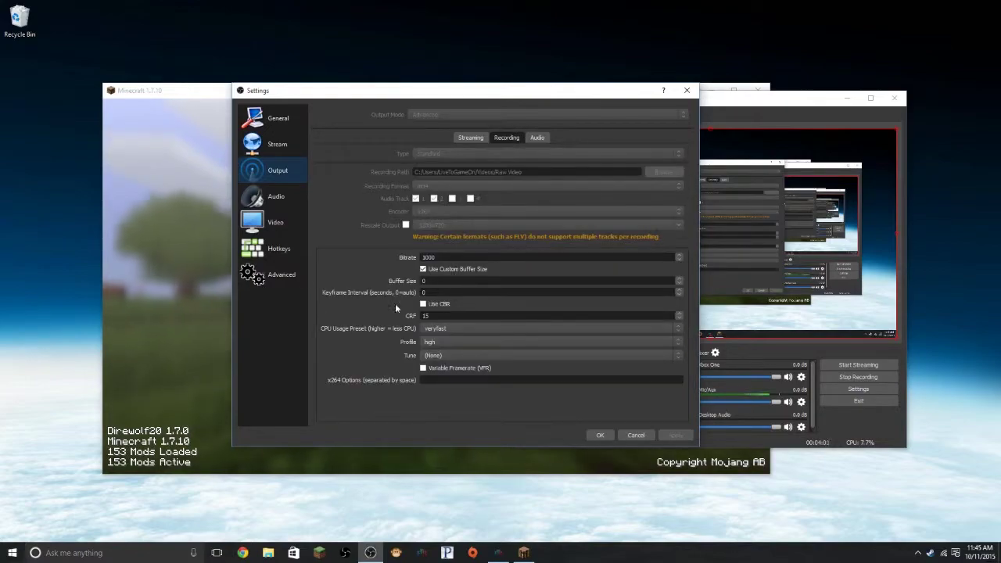
{"action": "left_click", "coordinate": [601, 434]}
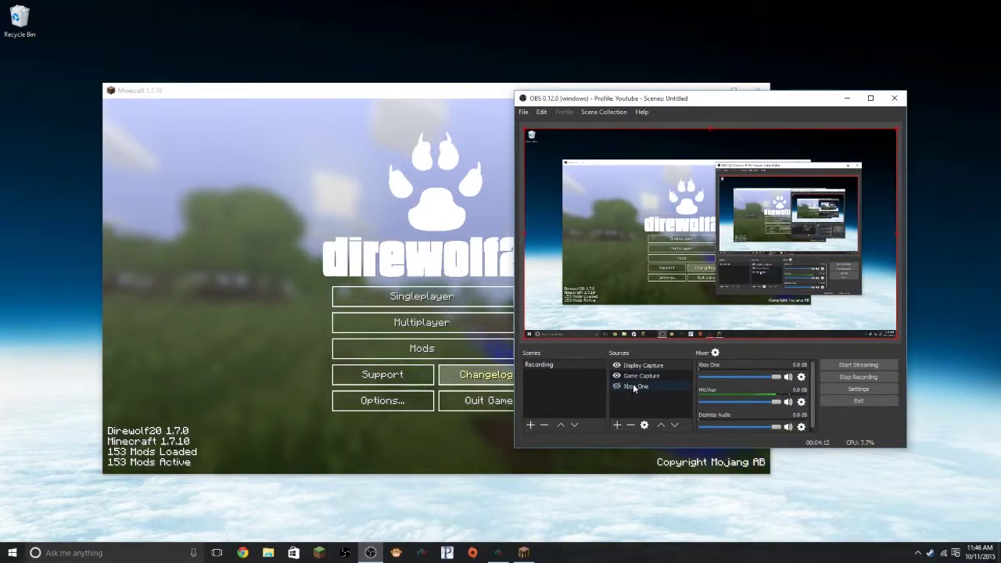
- Browse the Sources Add submenu of source types, then dismiss it
{"action": "left_click", "coordinate": [635, 406]}
{"action": "right_click", "coordinate": [640, 403]}
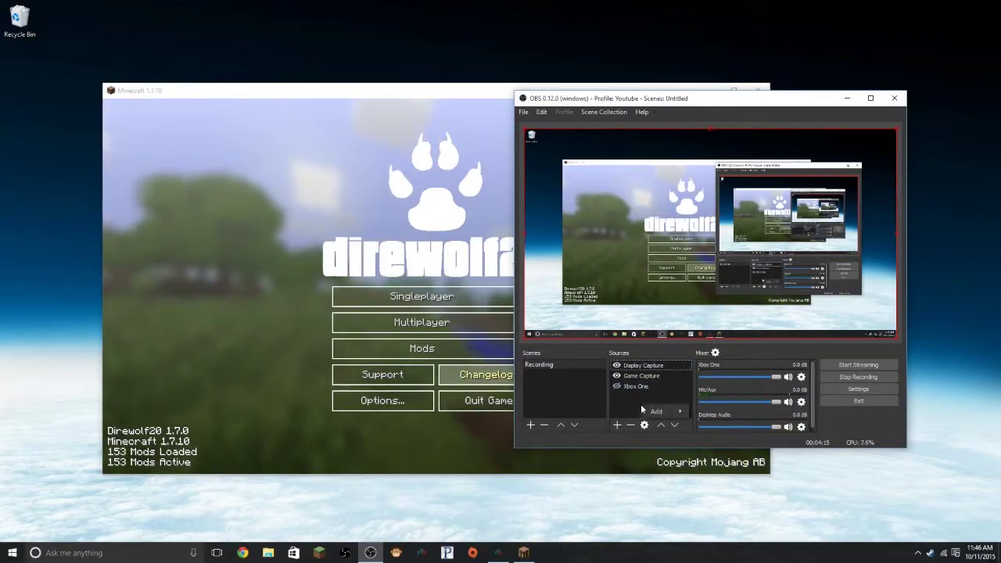
{"action": "mouse_move", "coordinate": [649, 411]}
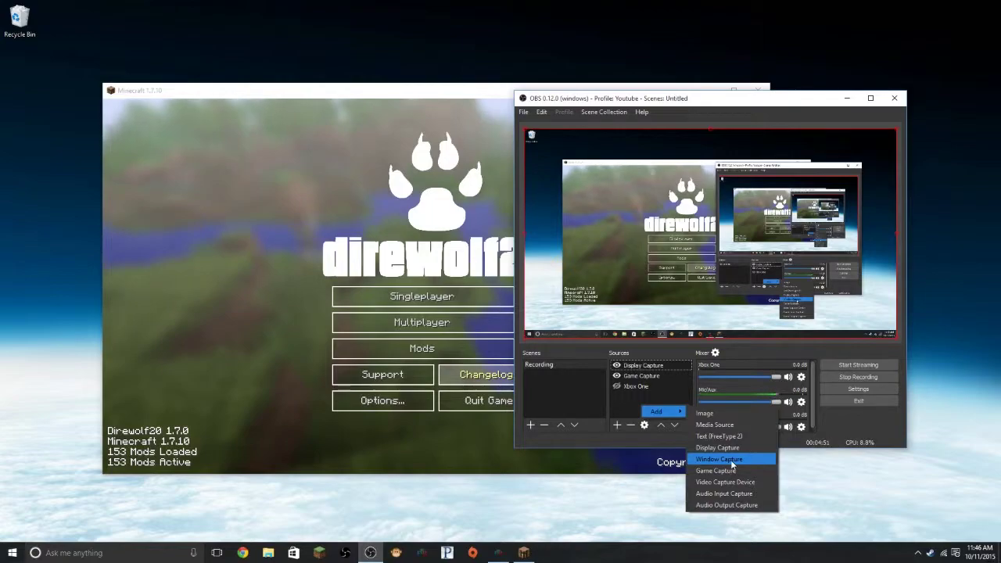
{"action": "left_click", "coordinate": [422, 268]}
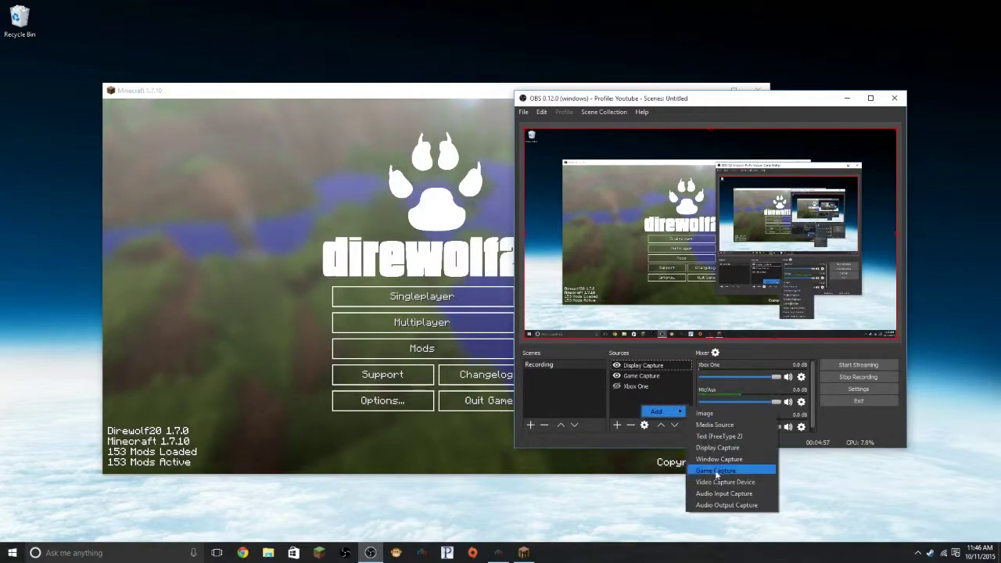
{"action": "left_click", "coordinate": [594, 403]}
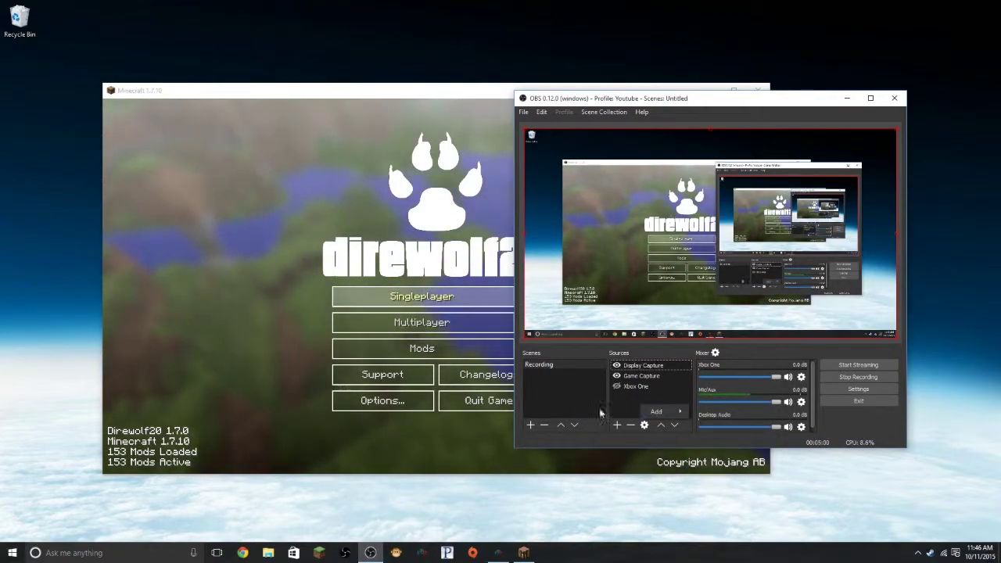
{"action": "mouse_move", "coordinate": [662, 415]}
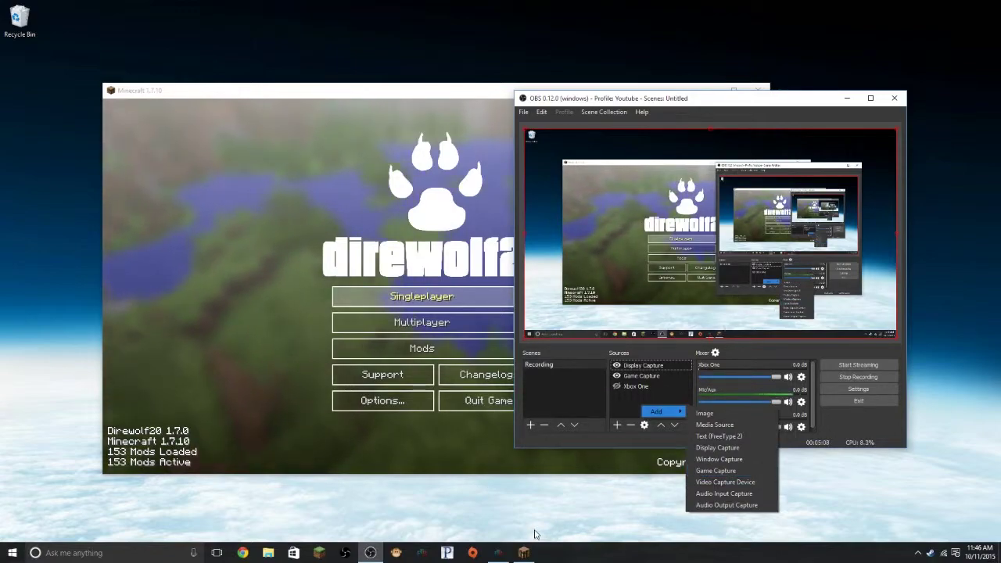
- Reopen the Sources Add submenu and dismiss it without adding a source
{"action": "right_click", "coordinate": [643, 409]}
{"action": "right_click", "coordinate": [643, 409]}
{"action": "mouse_move", "coordinate": [672, 418]}
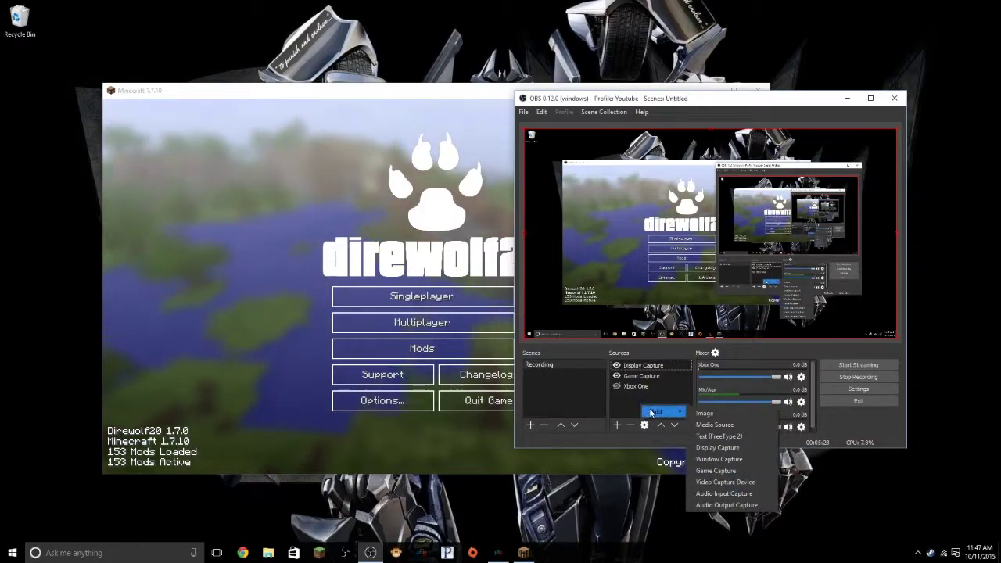
{"action": "left_click", "coordinate": [668, 235]}
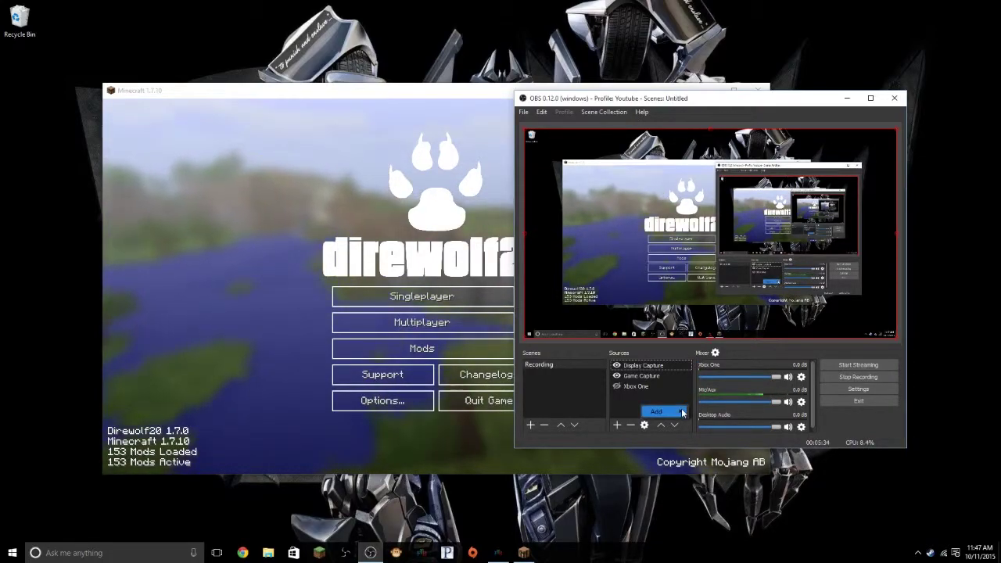
- Close the Sources menu and select the Xbox One source
{"action": "left_click", "coordinate": [636, 404]}
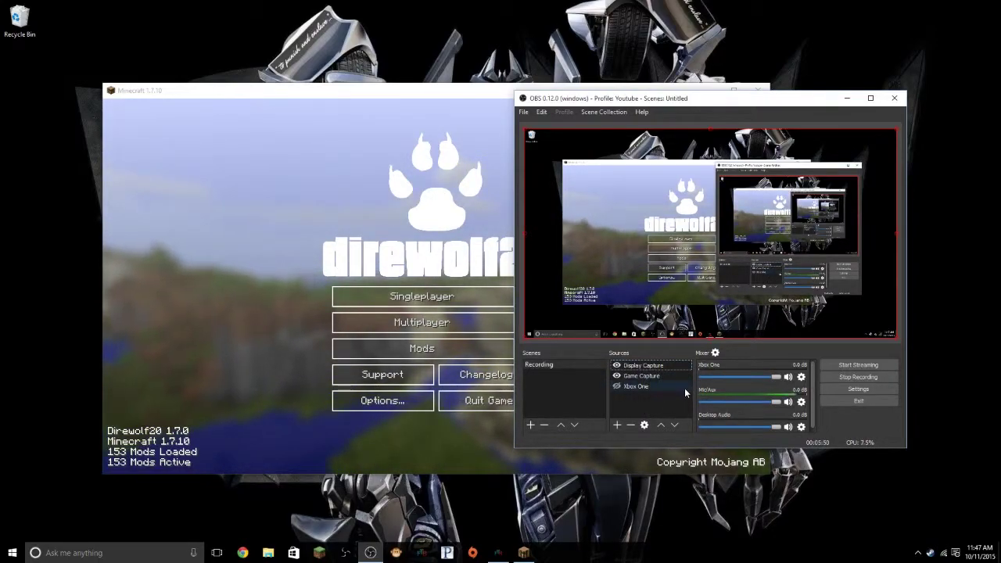
{"action": "left_click", "coordinate": [641, 386]}
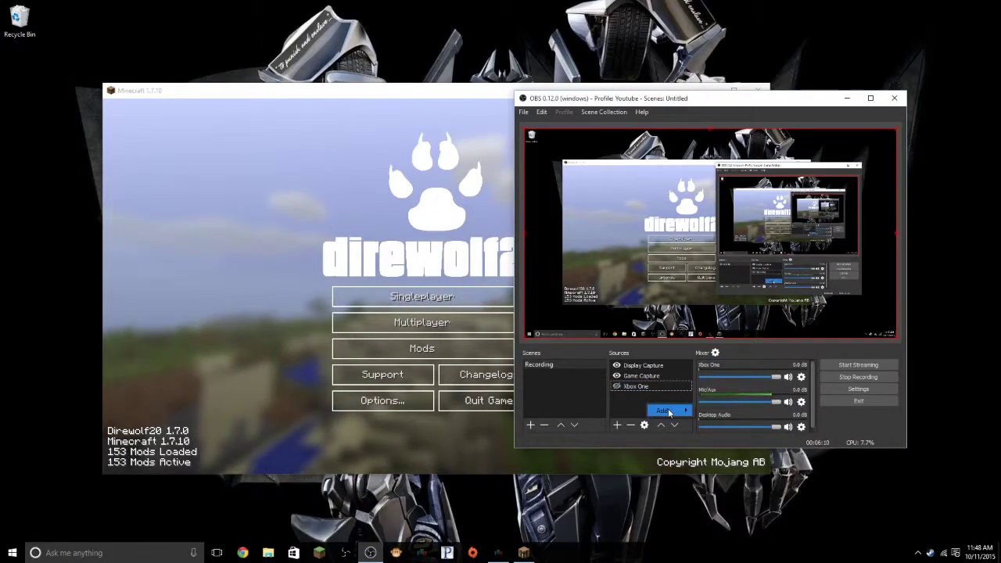
- Preview Add > Audio Output Capture, then close the menus without adding it
{"action": "mouse_move", "coordinate": [672, 410]}
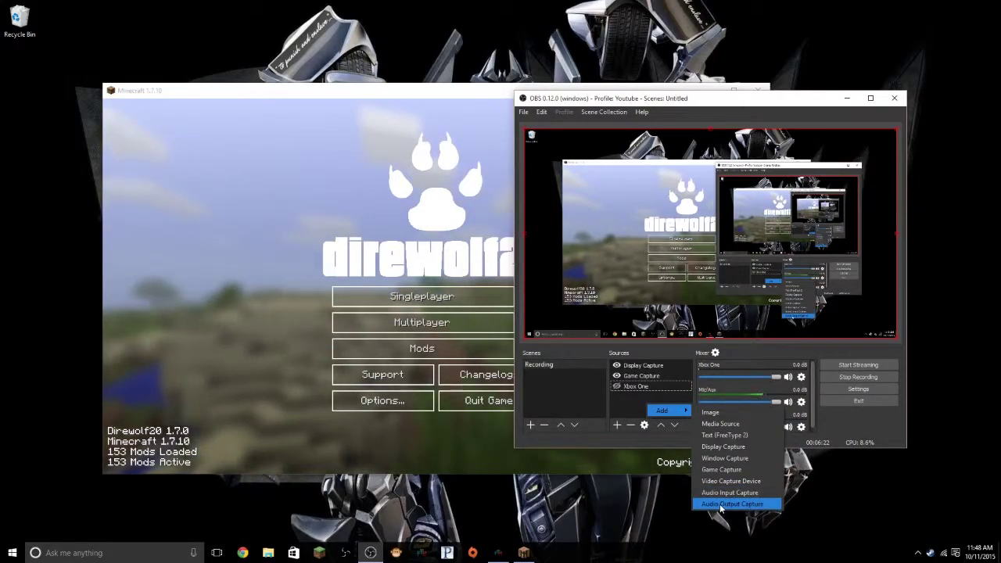
{"action": "key", "text": "Escape"}
{"action": "key", "text": "Escape"}
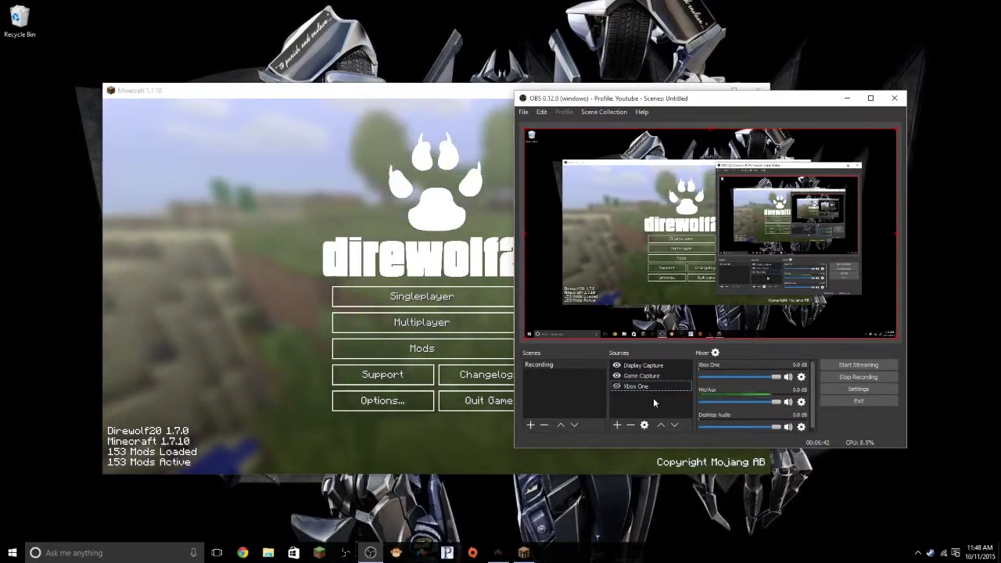
{"action": "left_click", "coordinate": [618, 371]}
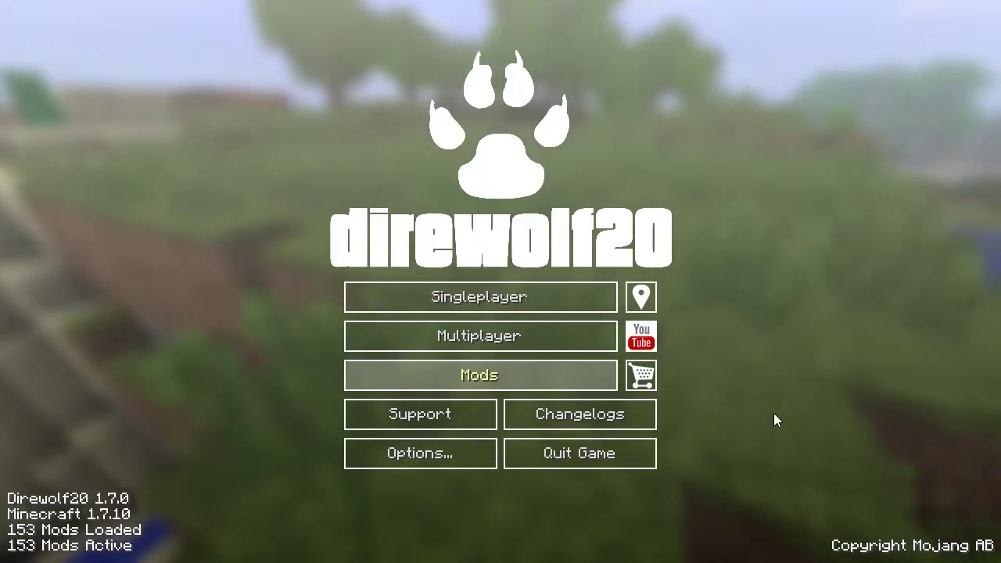
{"action": "left_click", "coordinate": [616, 375]}
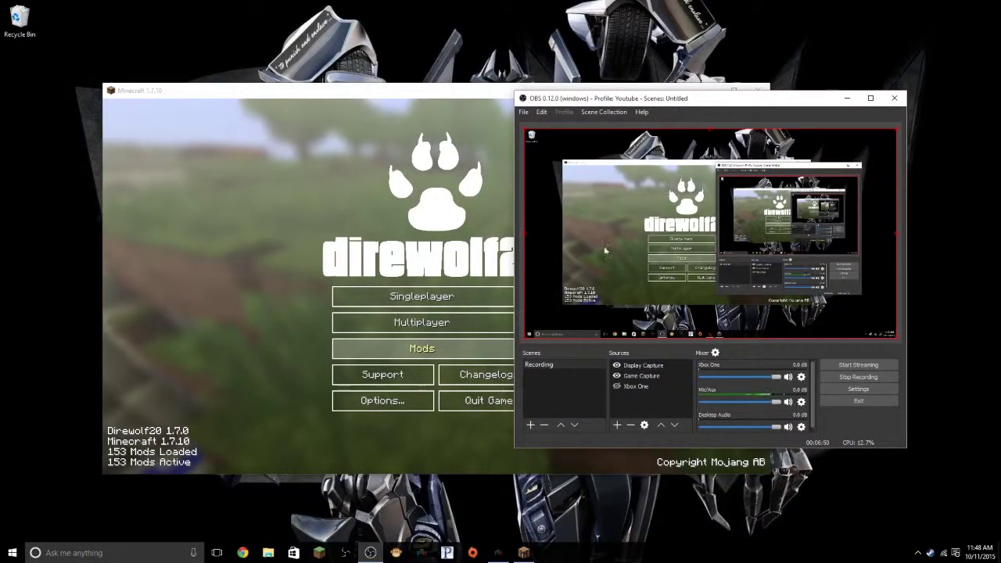